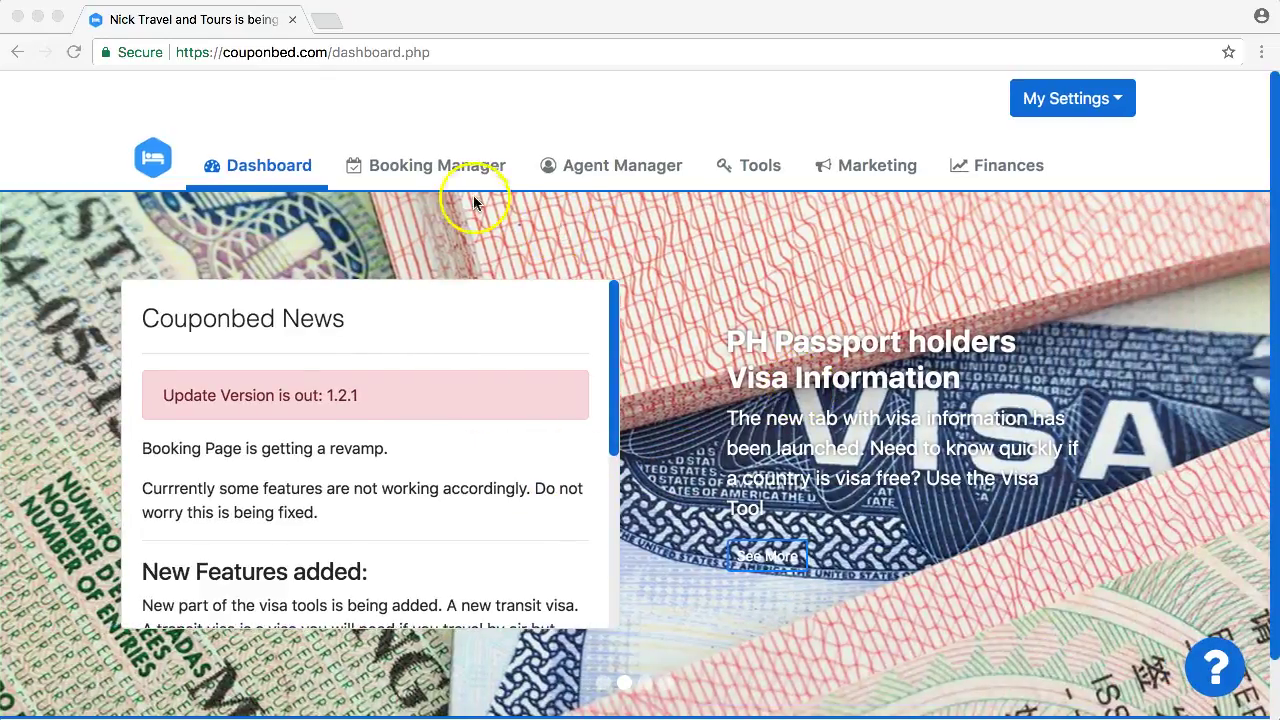
- Open the Booking Manager and examine the list of all bookings by travel date and its date filter
left_click(445, 167)
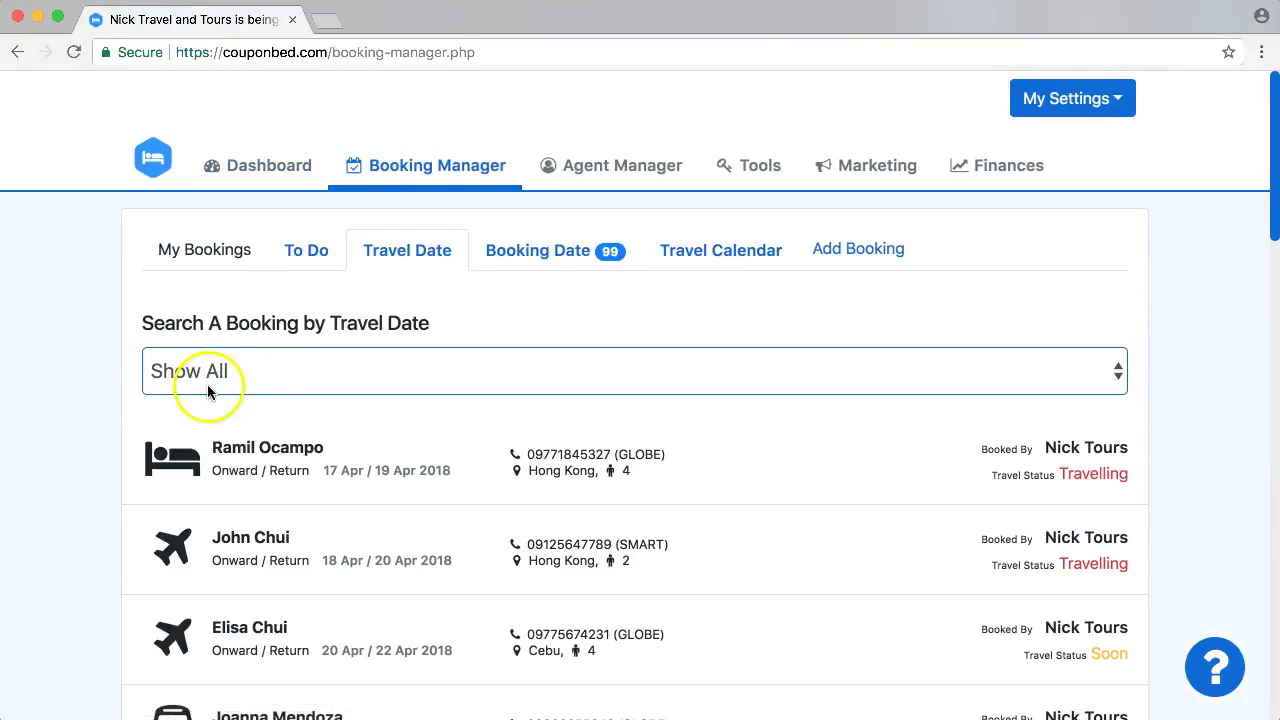
scroll(12, 437, "down", 3)
scroll(12, 440, "down", 10)
scroll(12, 440, "up", 10)
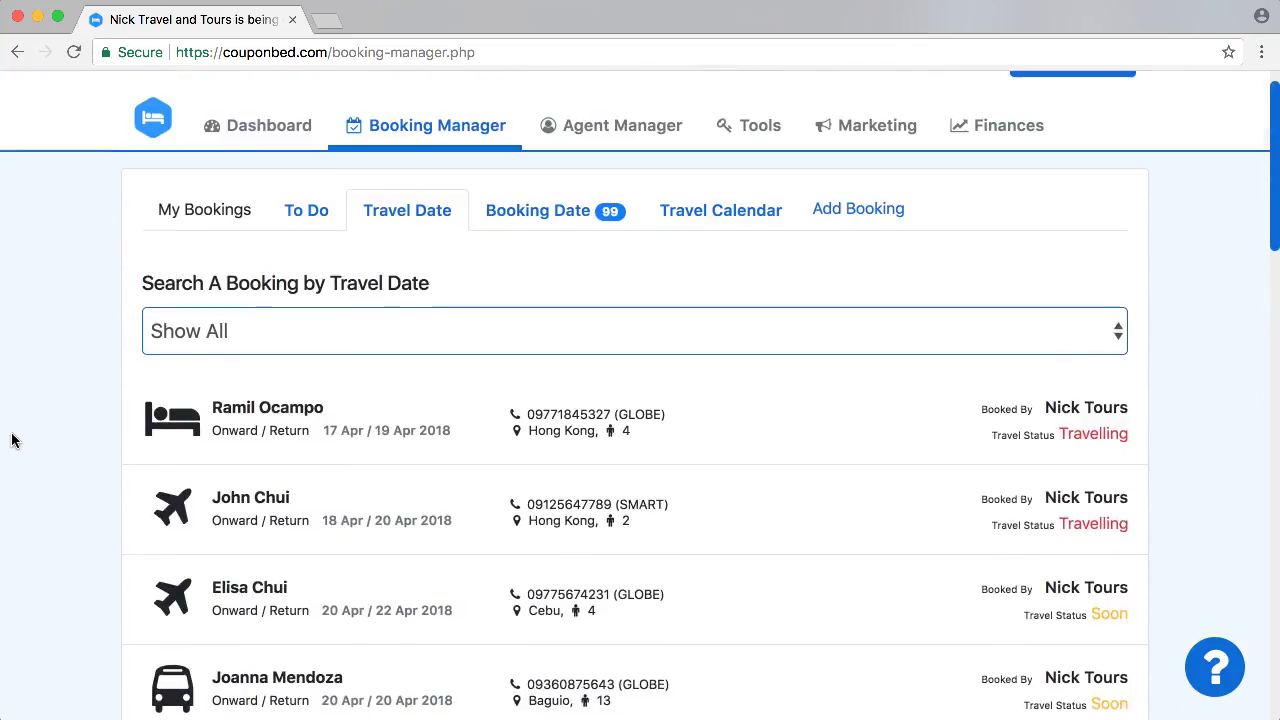
scroll(12, 440, "down", 2)
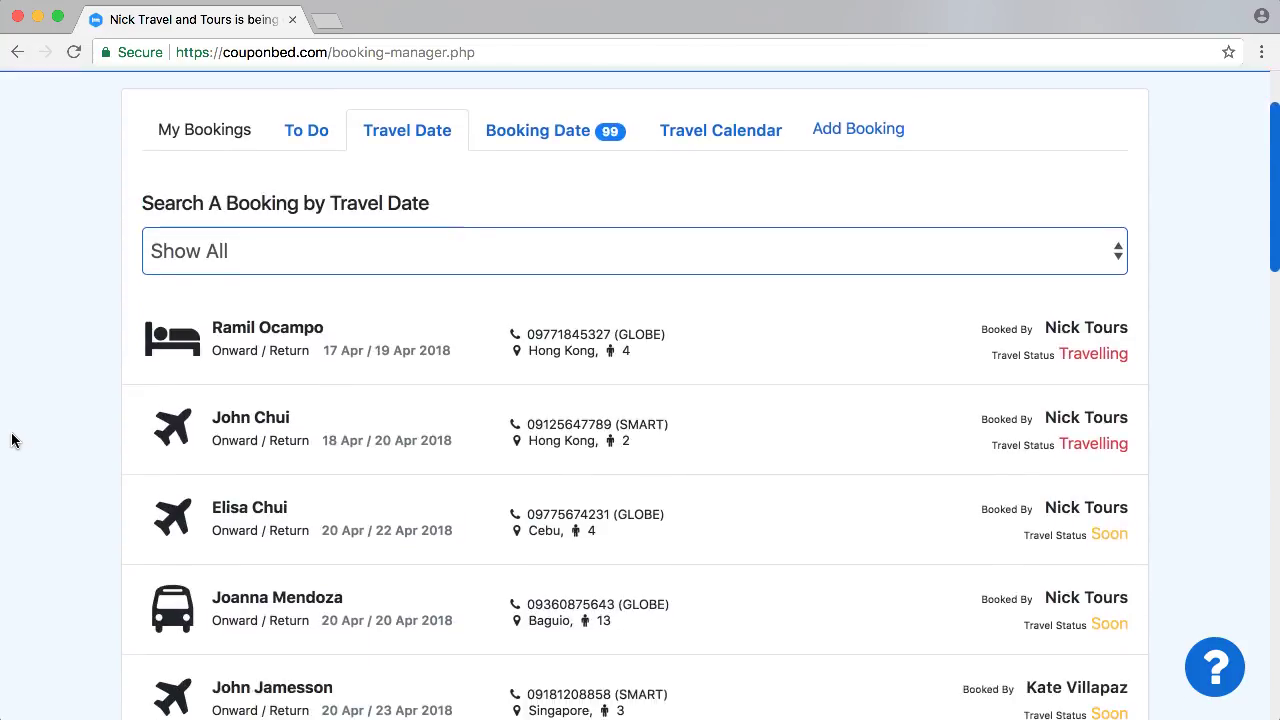
scroll(12, 440, "down", 1)
left_click(214, 214)
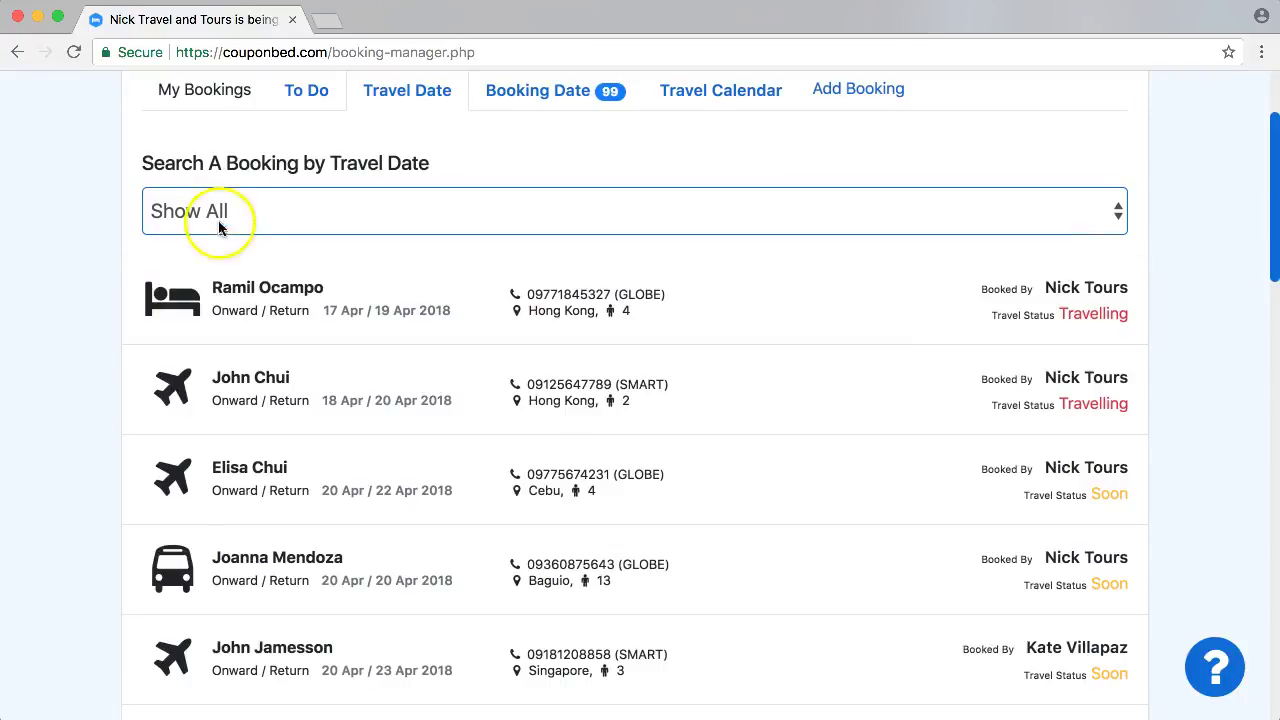
left_click(63, 348)
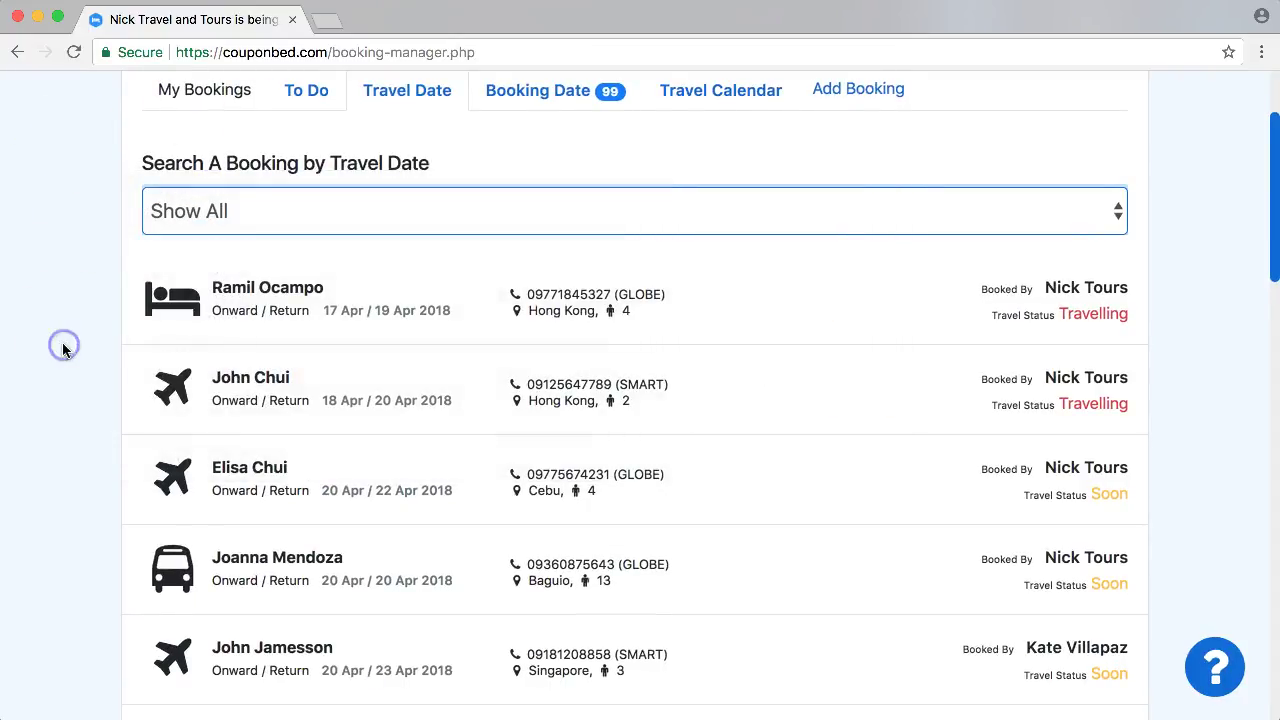
- Open the Hong Kong booking for 18–20 Apr 2018 and review its contact, travel, booking, task and payment details
left_click(303, 382)
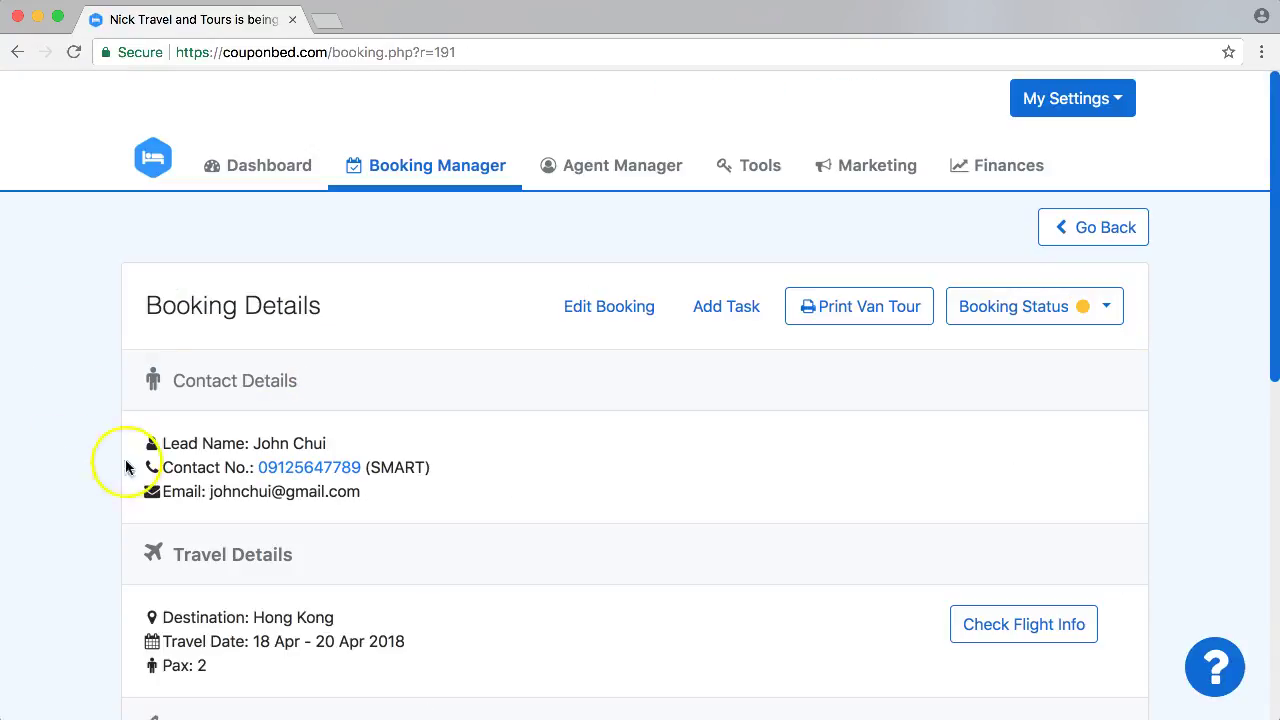
left_click(84, 524)
scroll(84, 519, "down", 3)
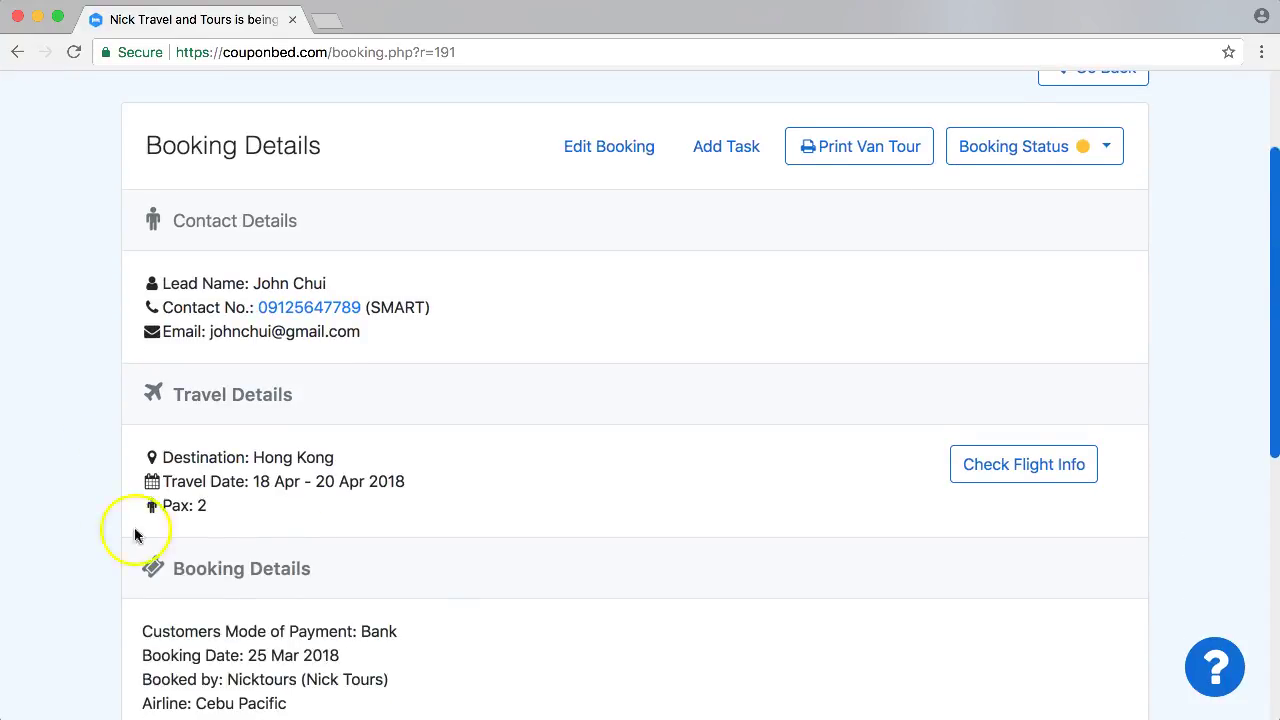
scroll(323, 558, "down", 2)
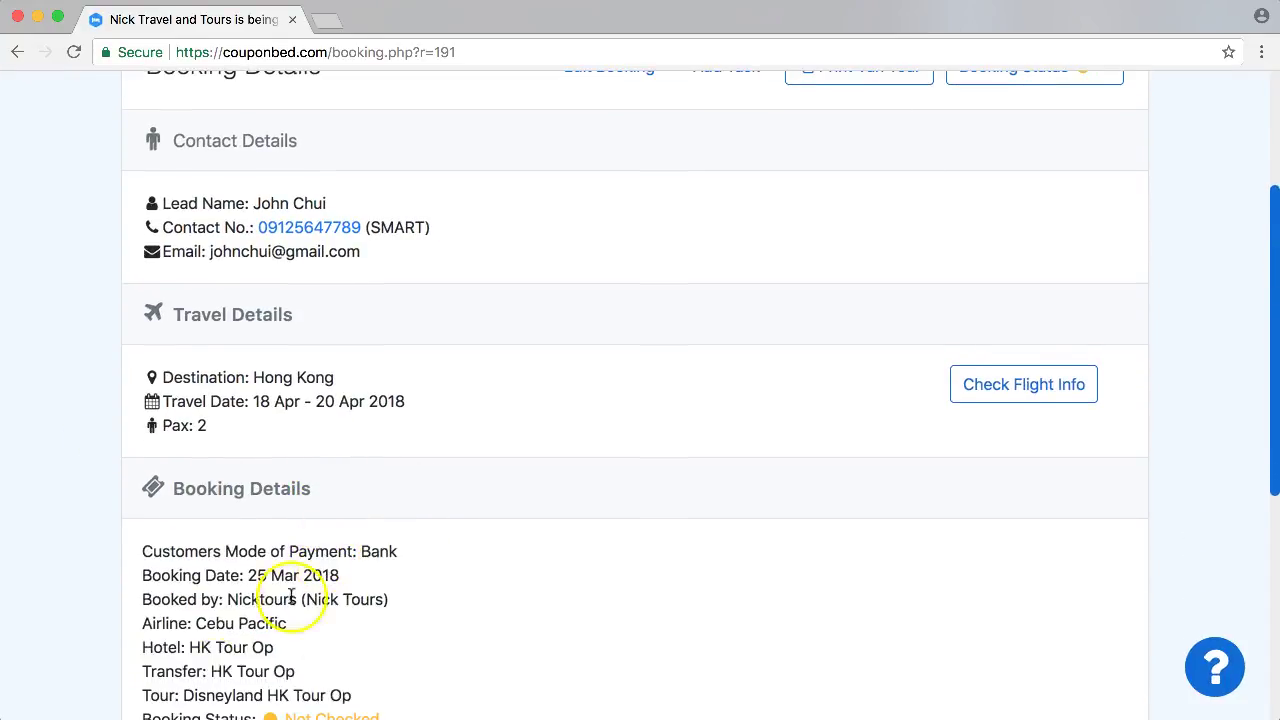
scroll(280, 600, "down", 2)
scroll(143, 628, "down", 3)
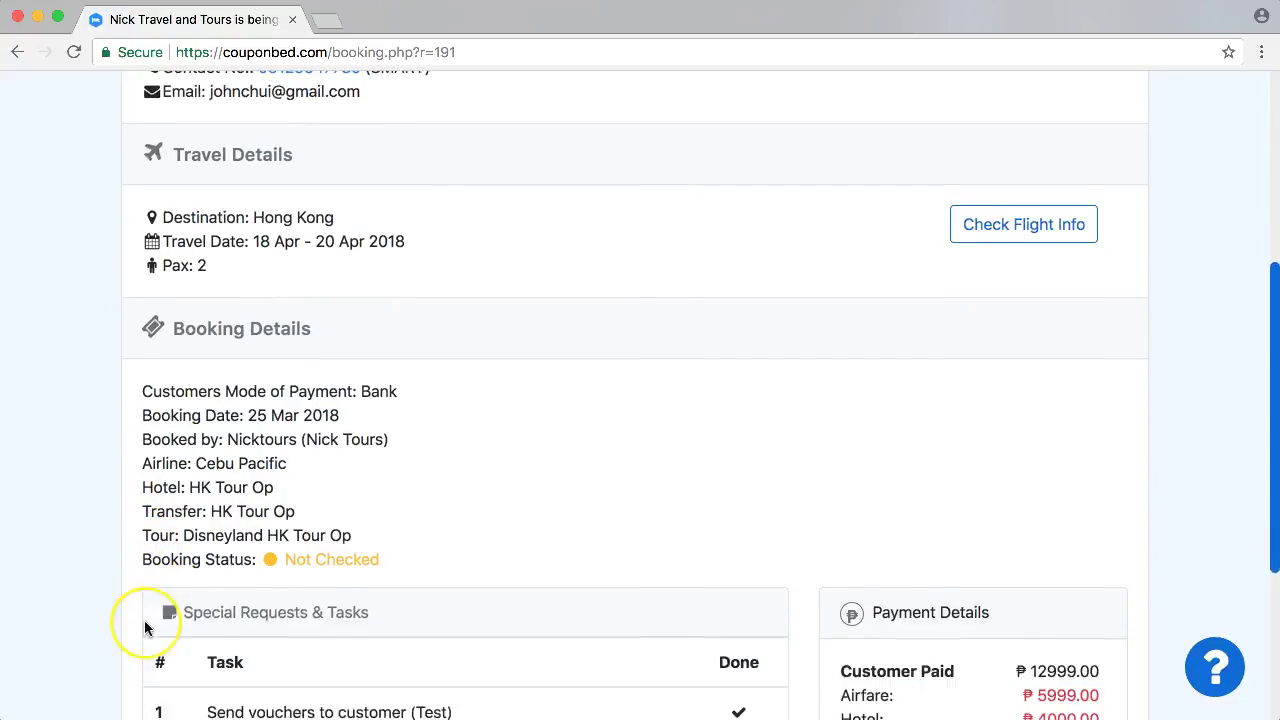
scroll(145, 628, "down", 3)
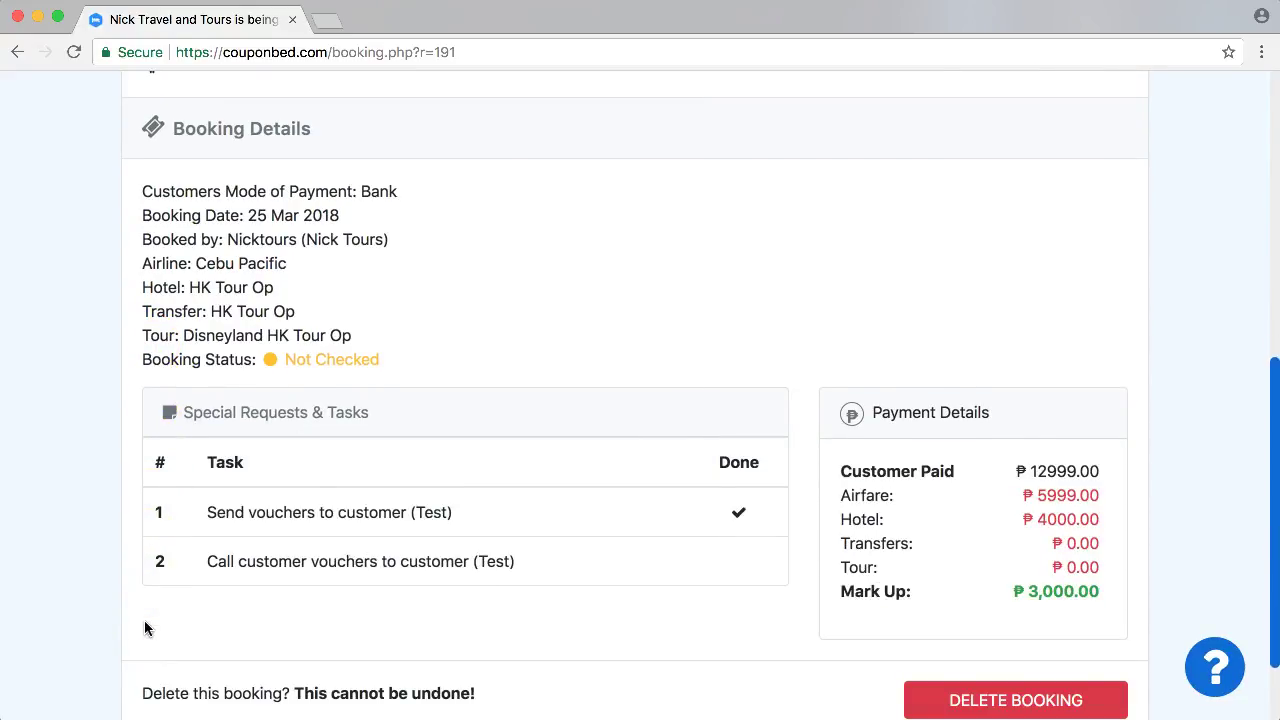
scroll(145, 628, "down", 1)
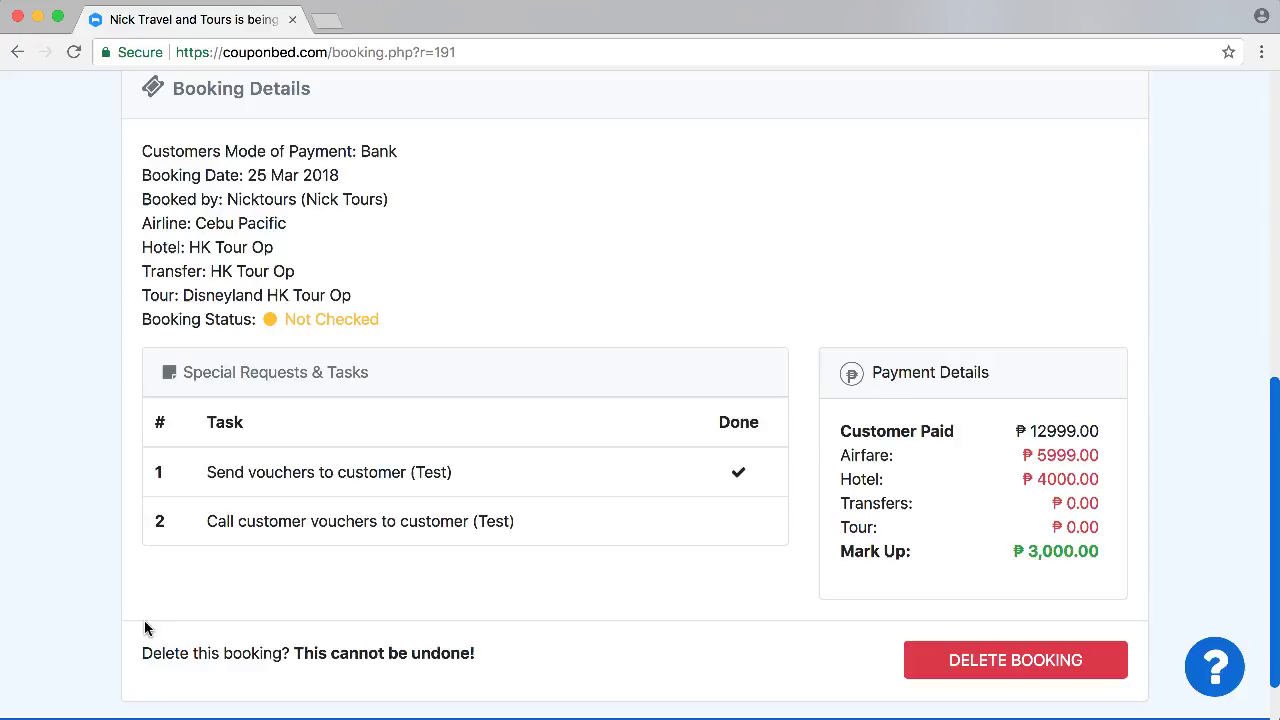
scroll(145, 628, "up", 4)
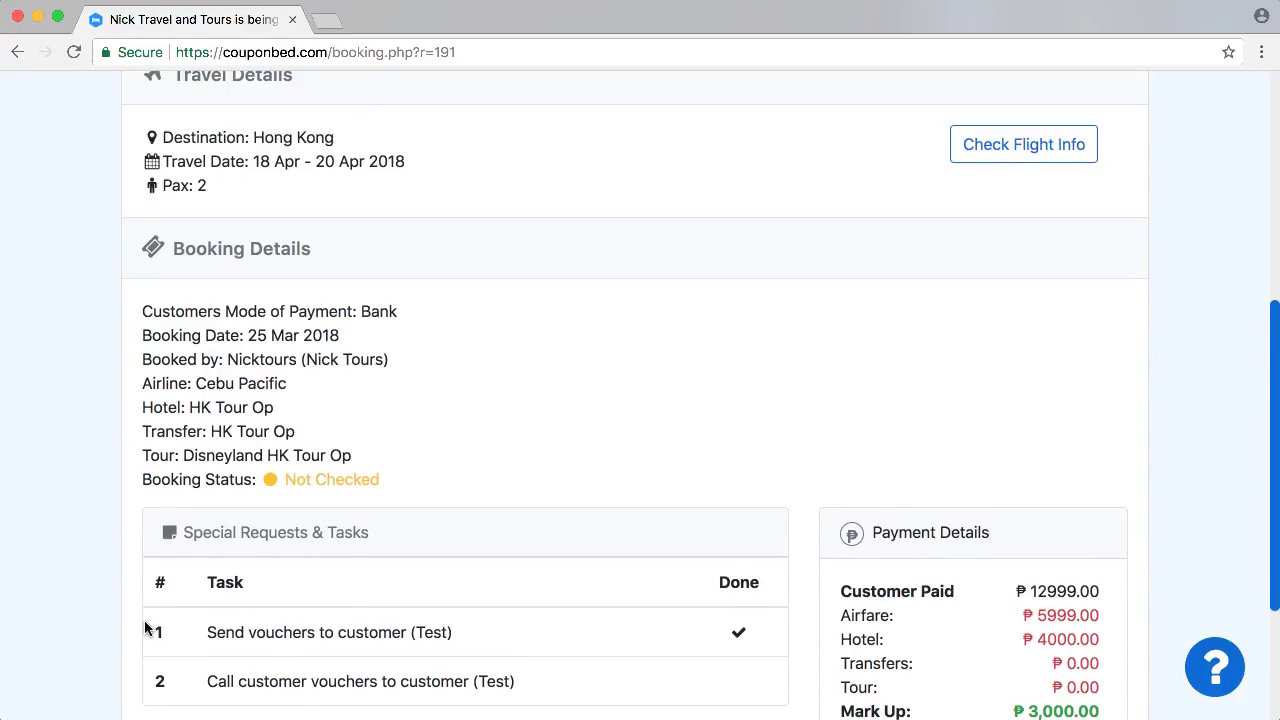
scroll(145, 628, "up", 1)
scroll(145, 628, "up", 10)
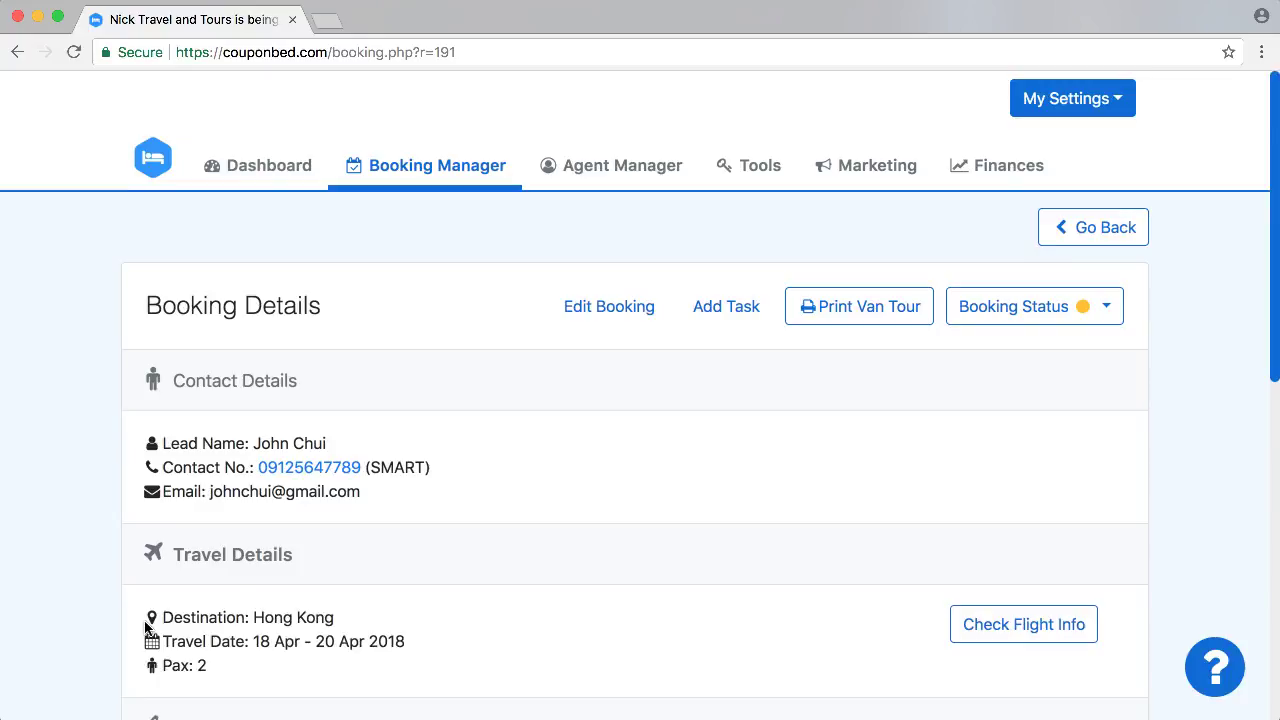
- View the Agent Manager overview, and examine the terminal fee, baggage, visa and travel tax tables in Tools
left_click(620, 177)
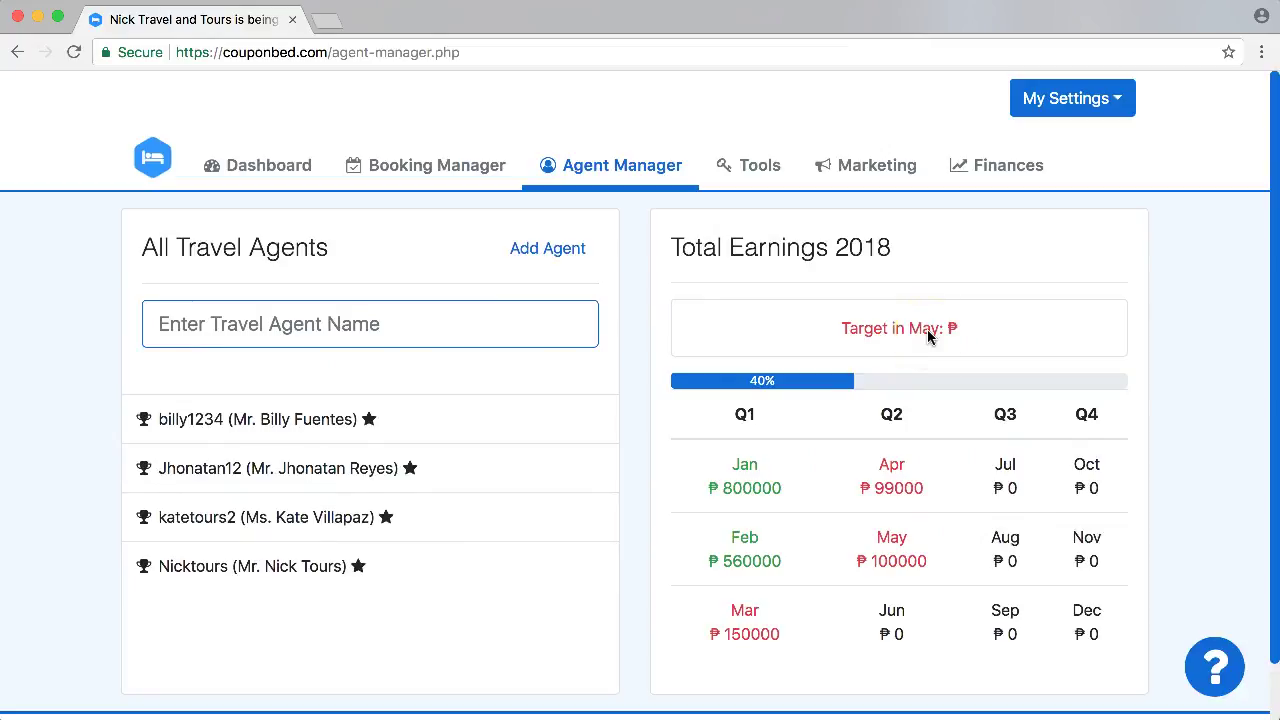
left_click(755, 170)
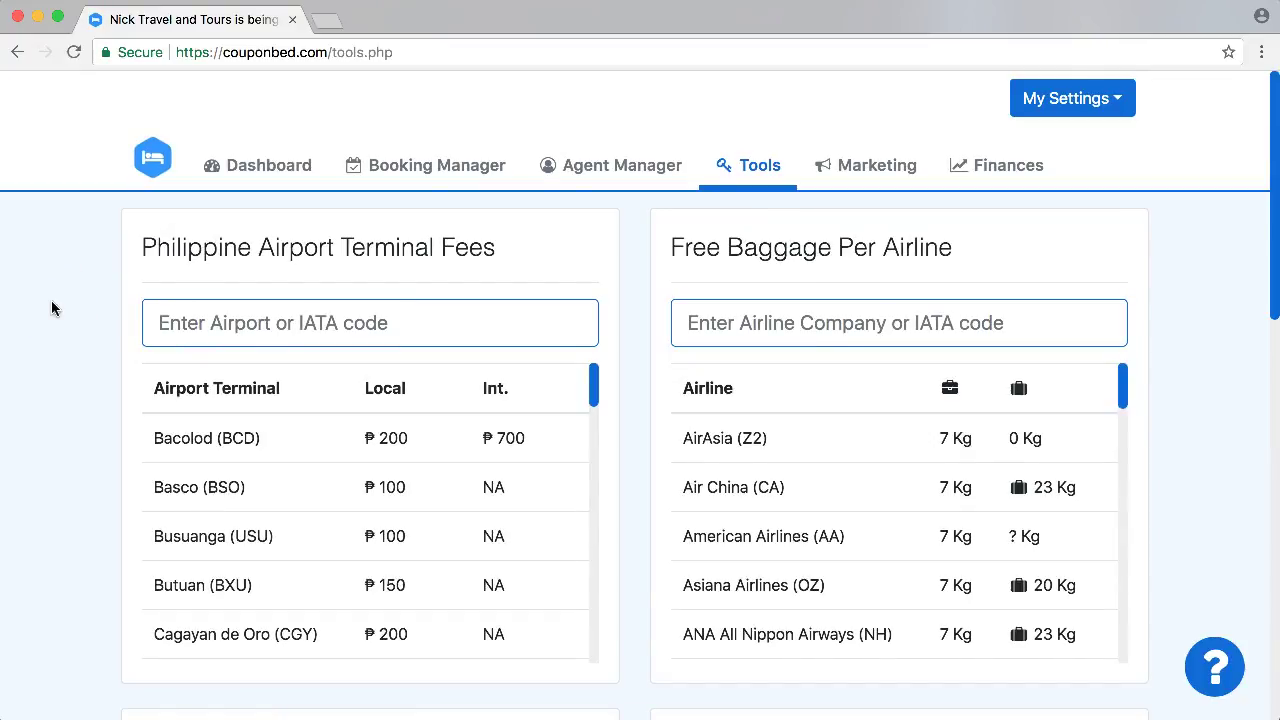
scroll(51, 300, "down", 1)
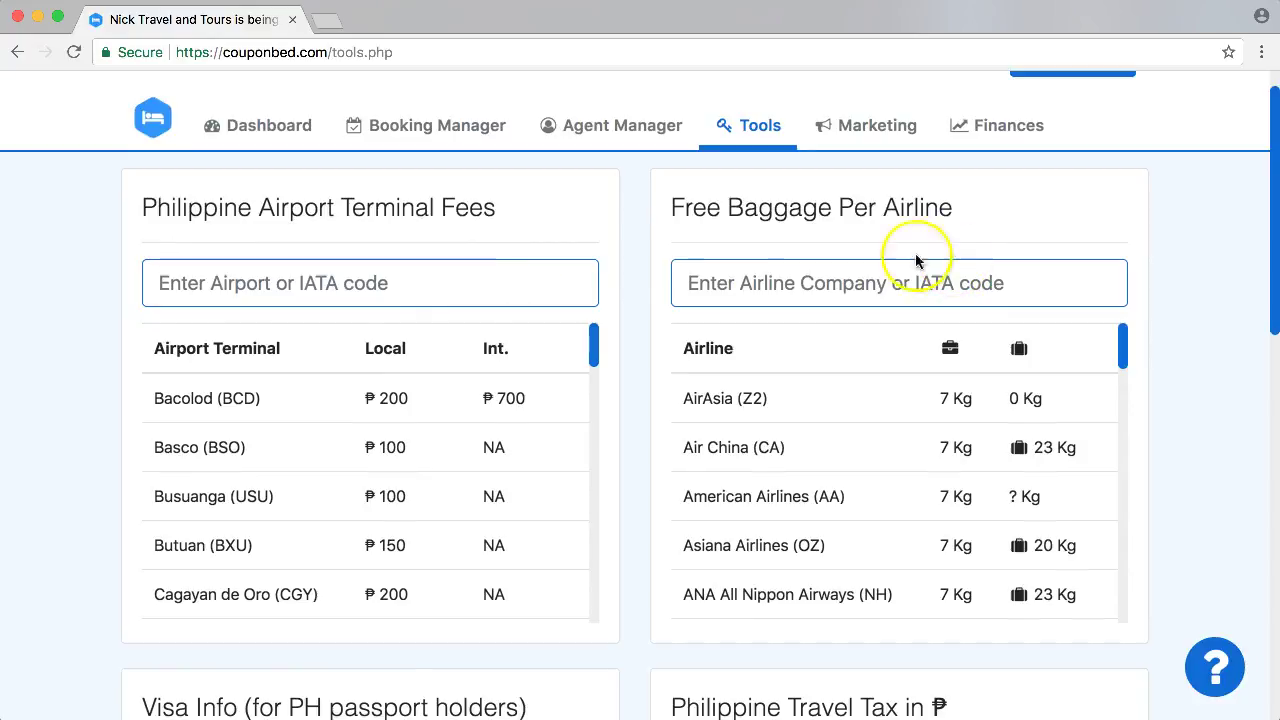
scroll(157, 354, "down", 5)
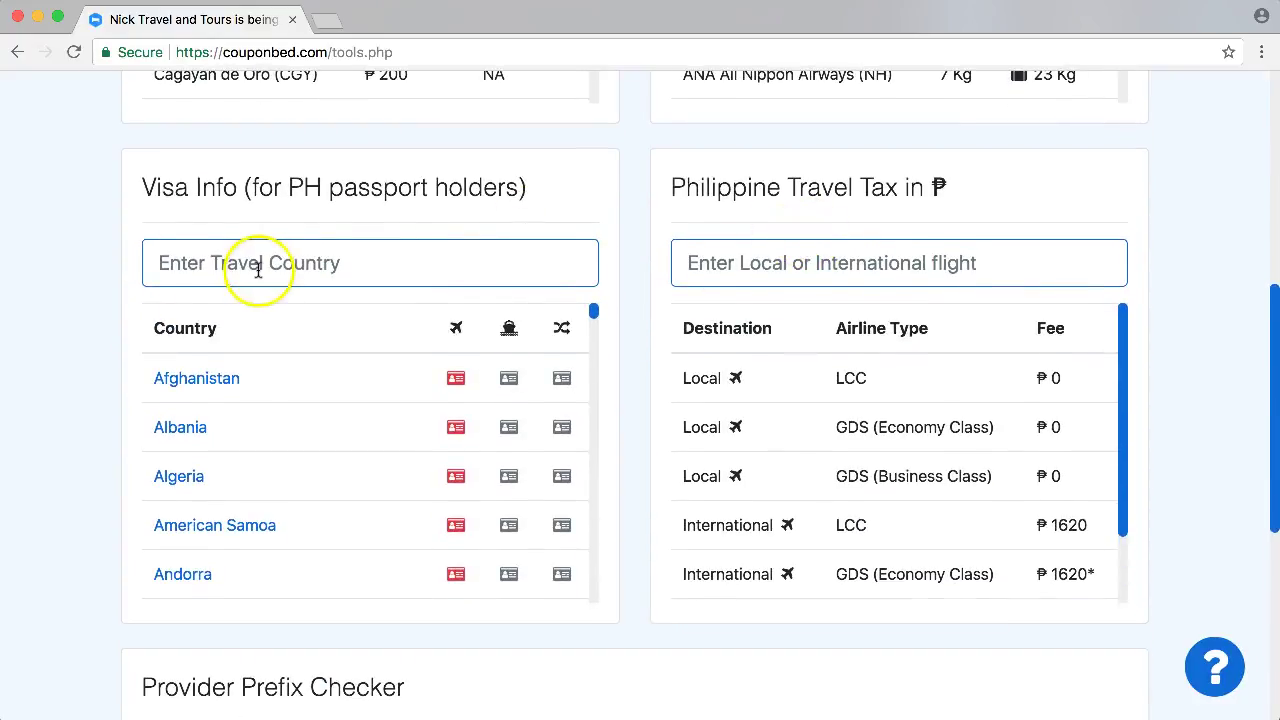
scroll(38, 289, "down", 1)
scroll(37, 289, "down", 5)
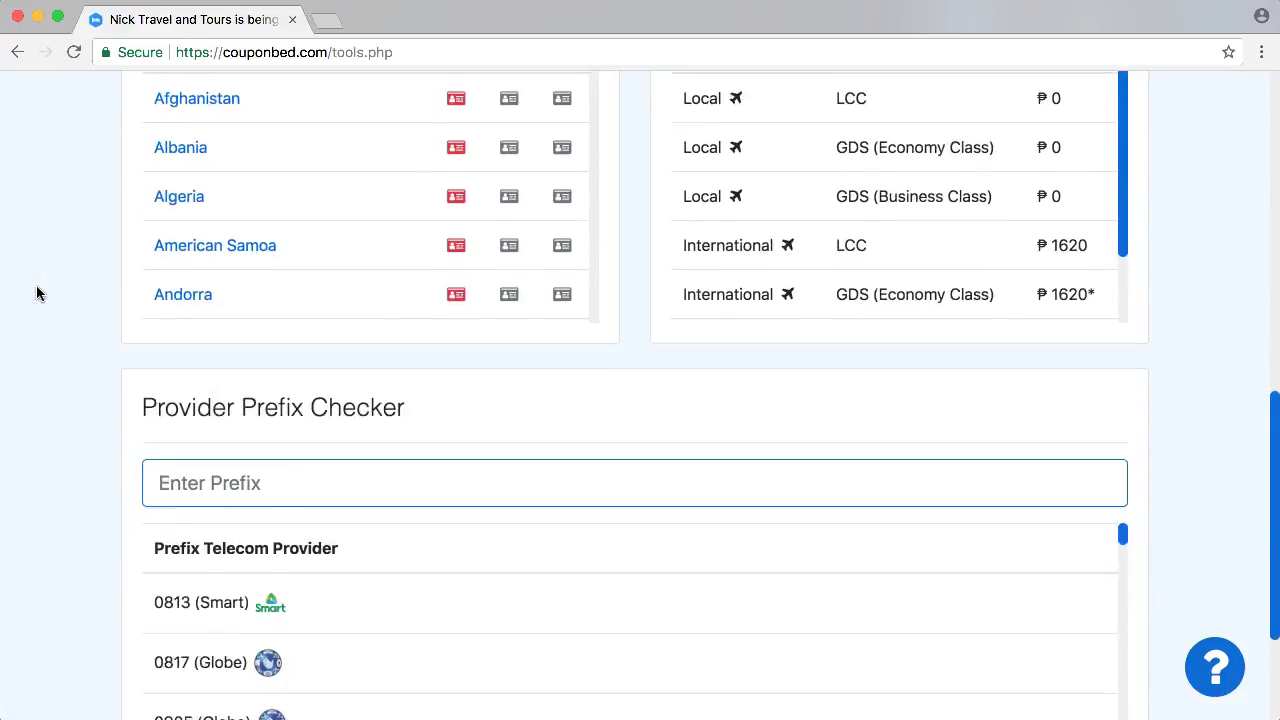
- Look up the telecom provider for prefix 0955 in the Provider Prefix Checker and return to the airport and baggage tables
left_click(181, 246)
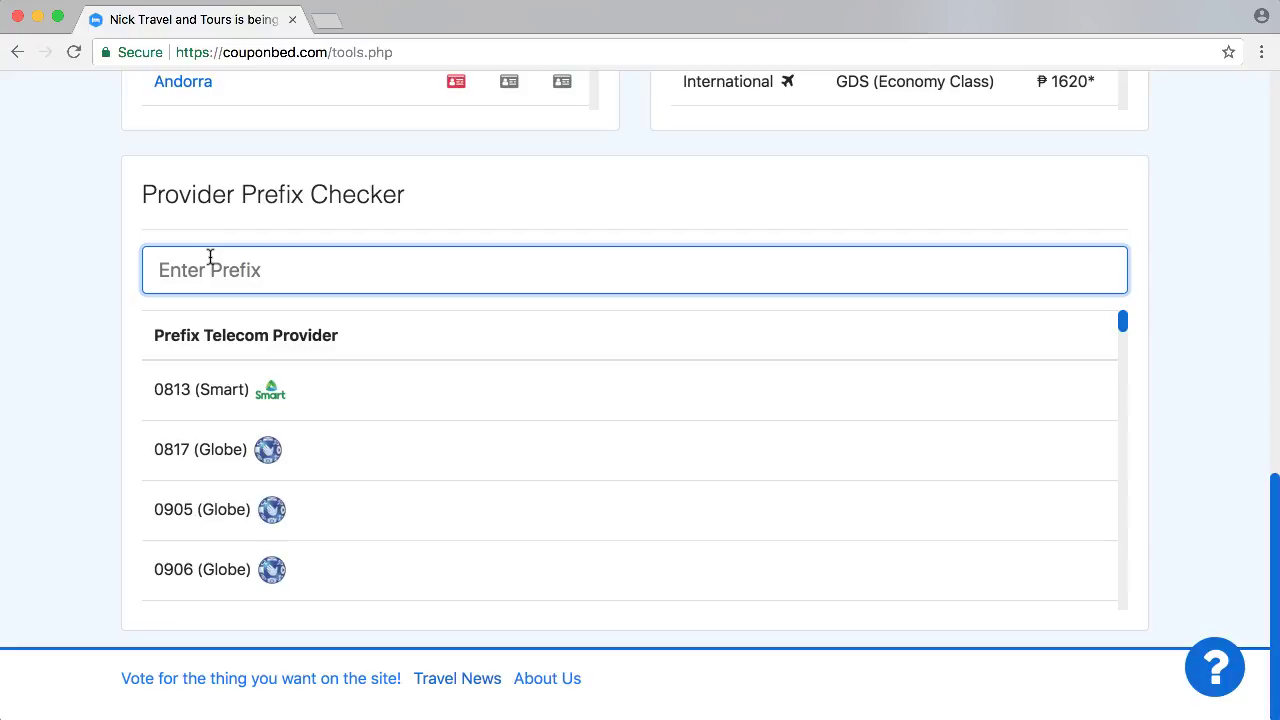
type("09")
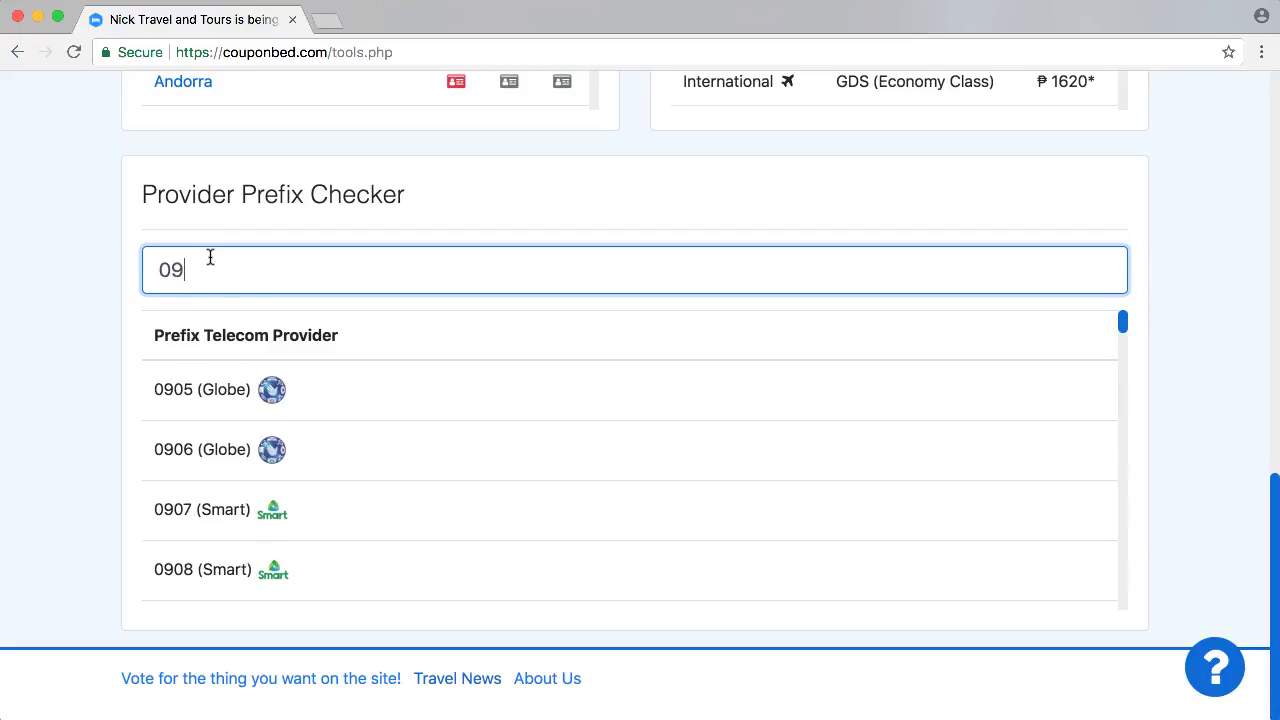
type("54")
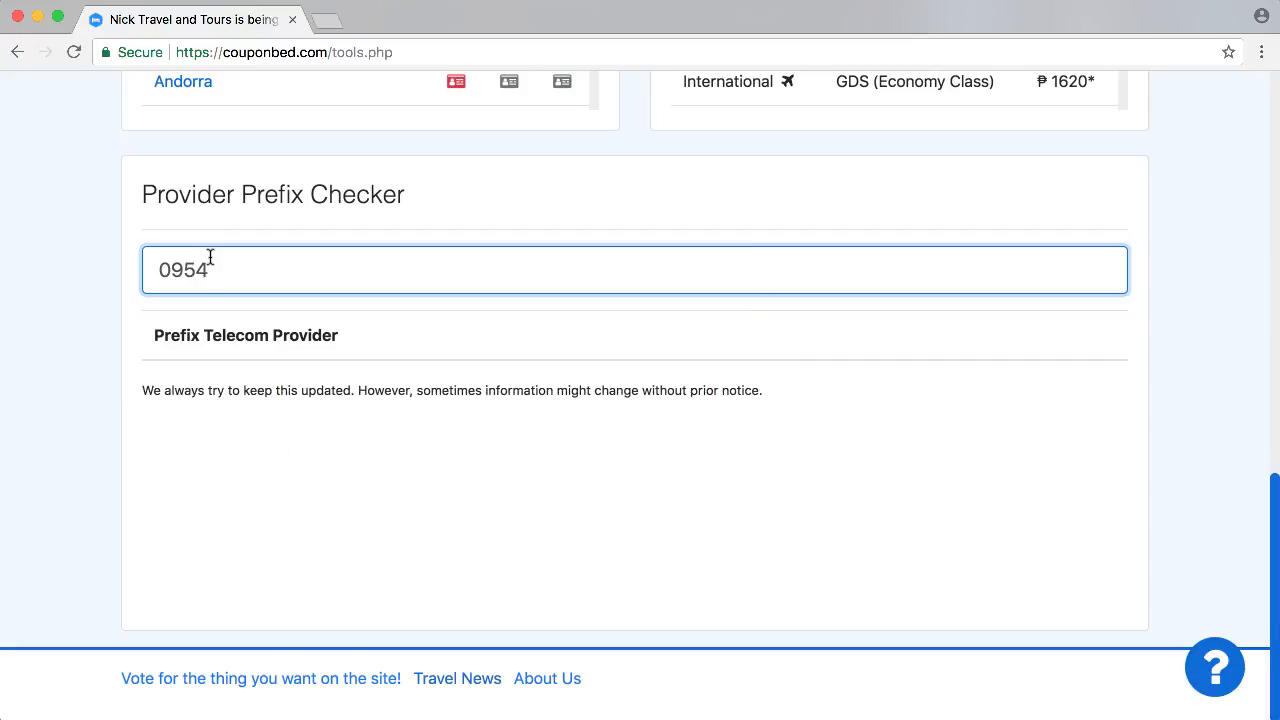
key("BackSpace")
type("5")
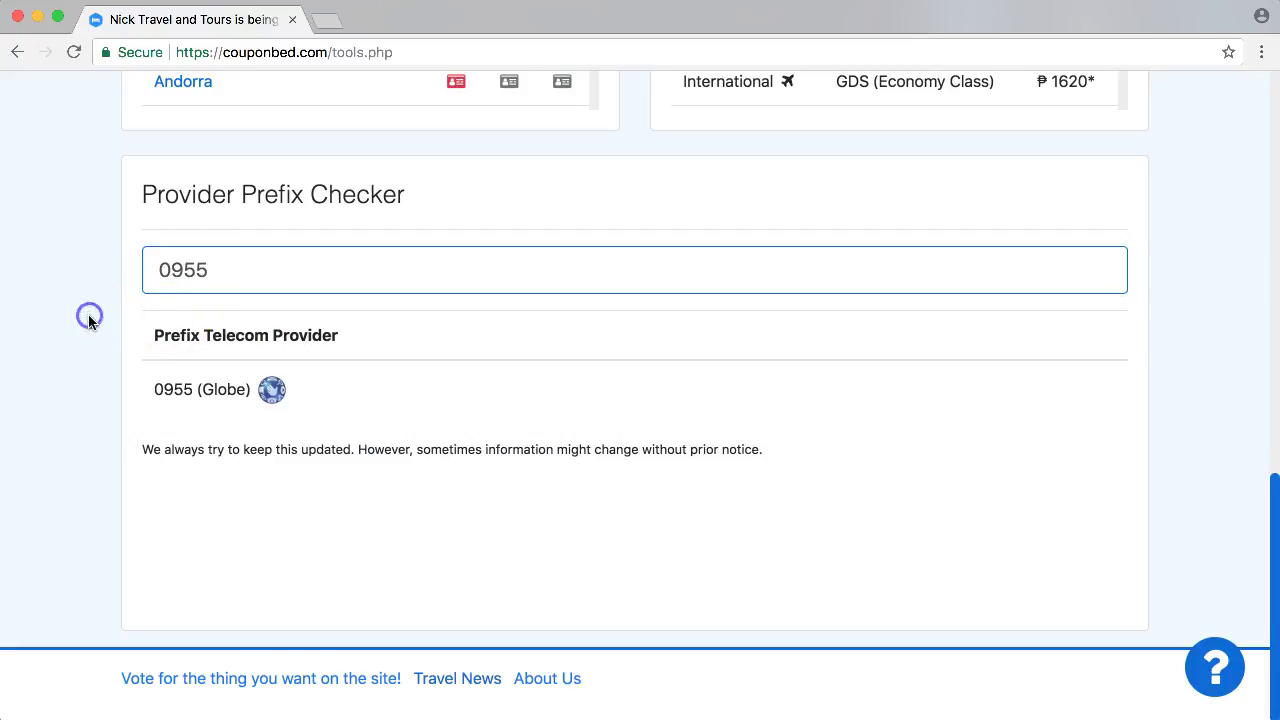
scroll(88, 322, "up", 1)
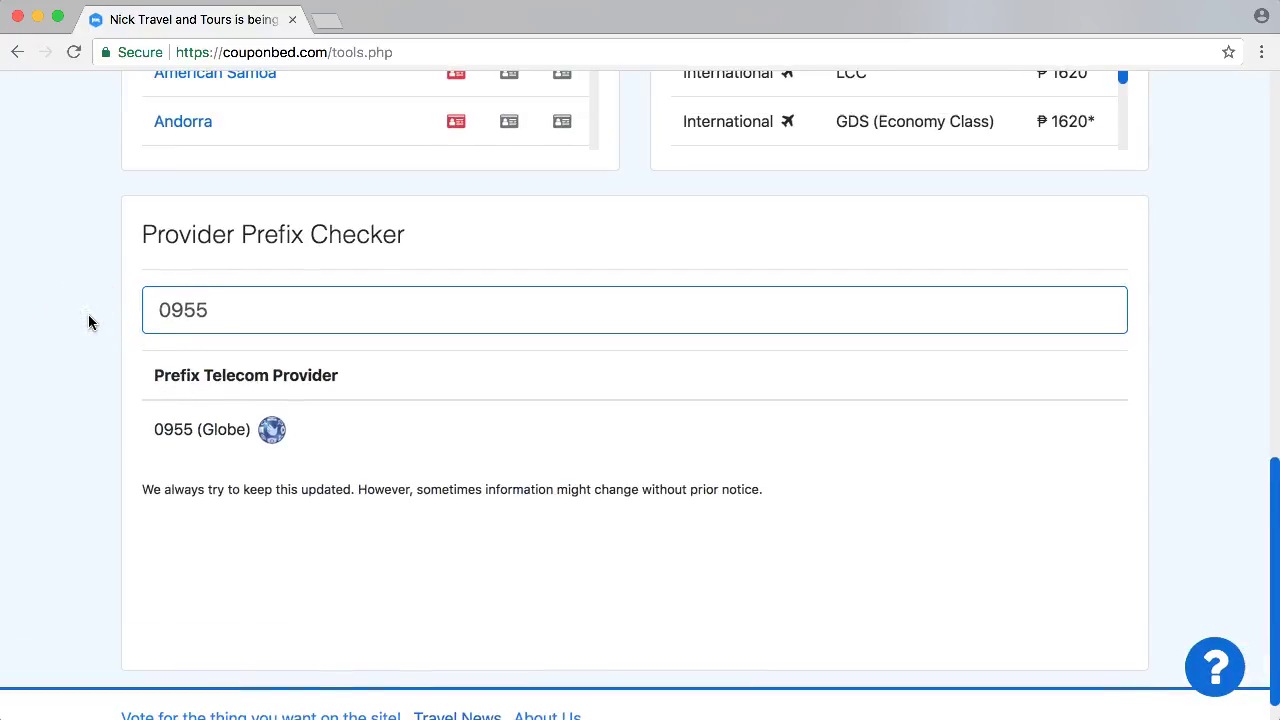
scroll(88, 322, "up", 6)
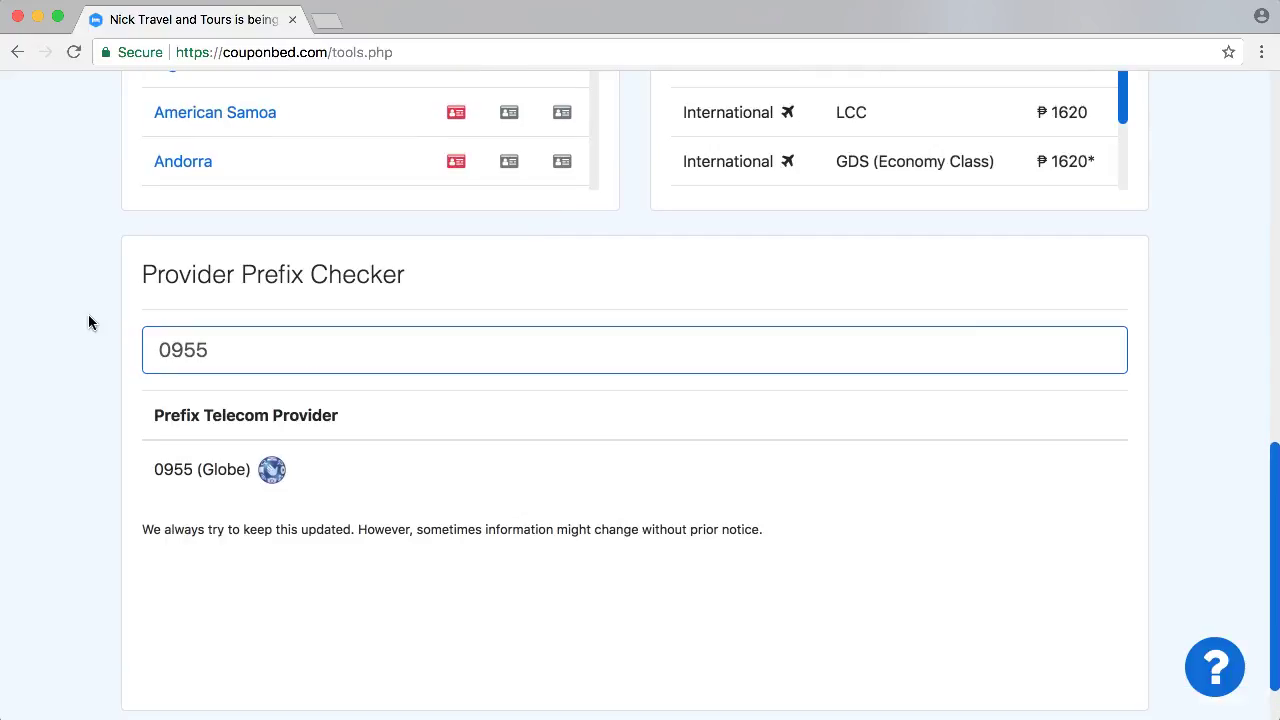
scroll(88, 322, "up", 4)
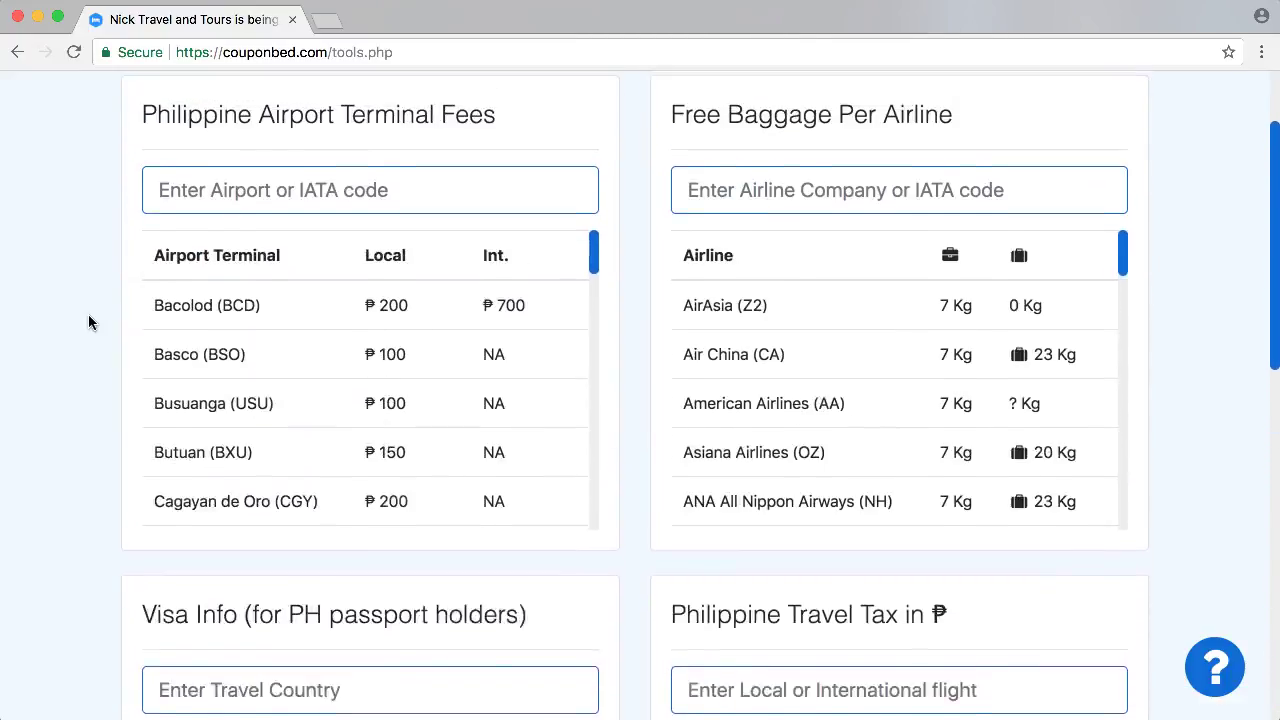